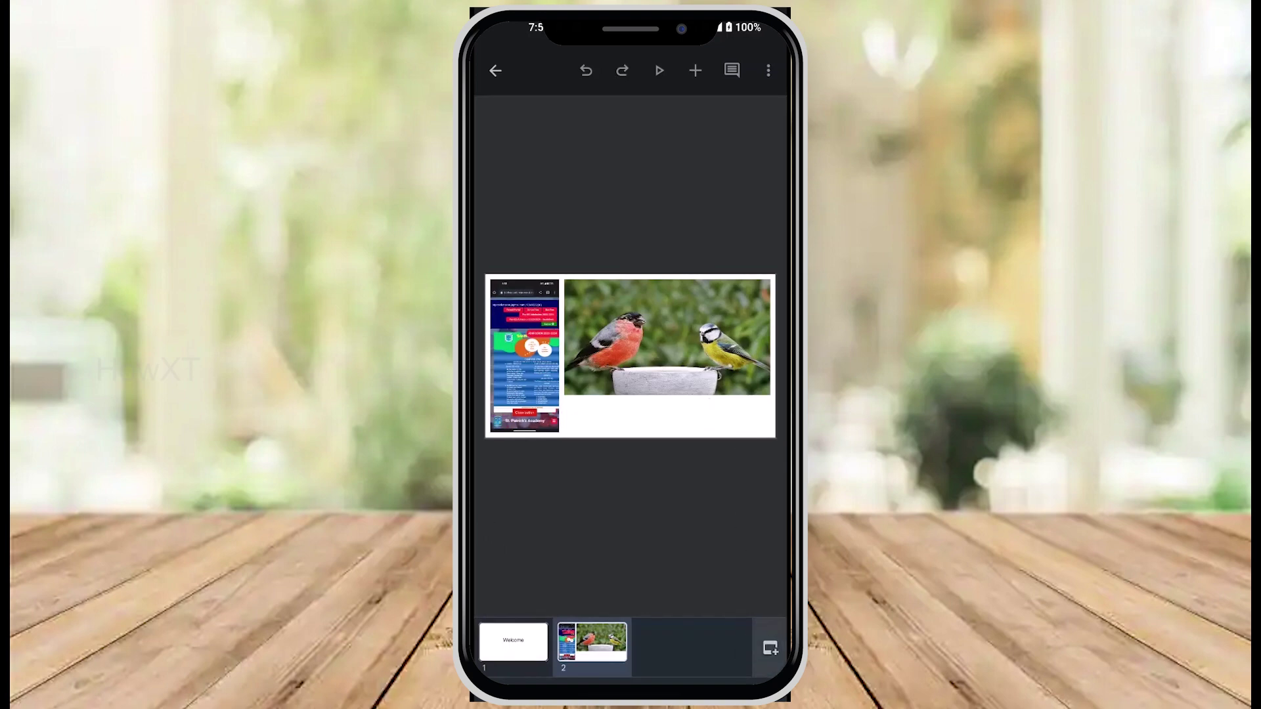
# Add a Blank-layout slide as slide 3, after the bird-photo slide
pyautogui.click(770, 649)
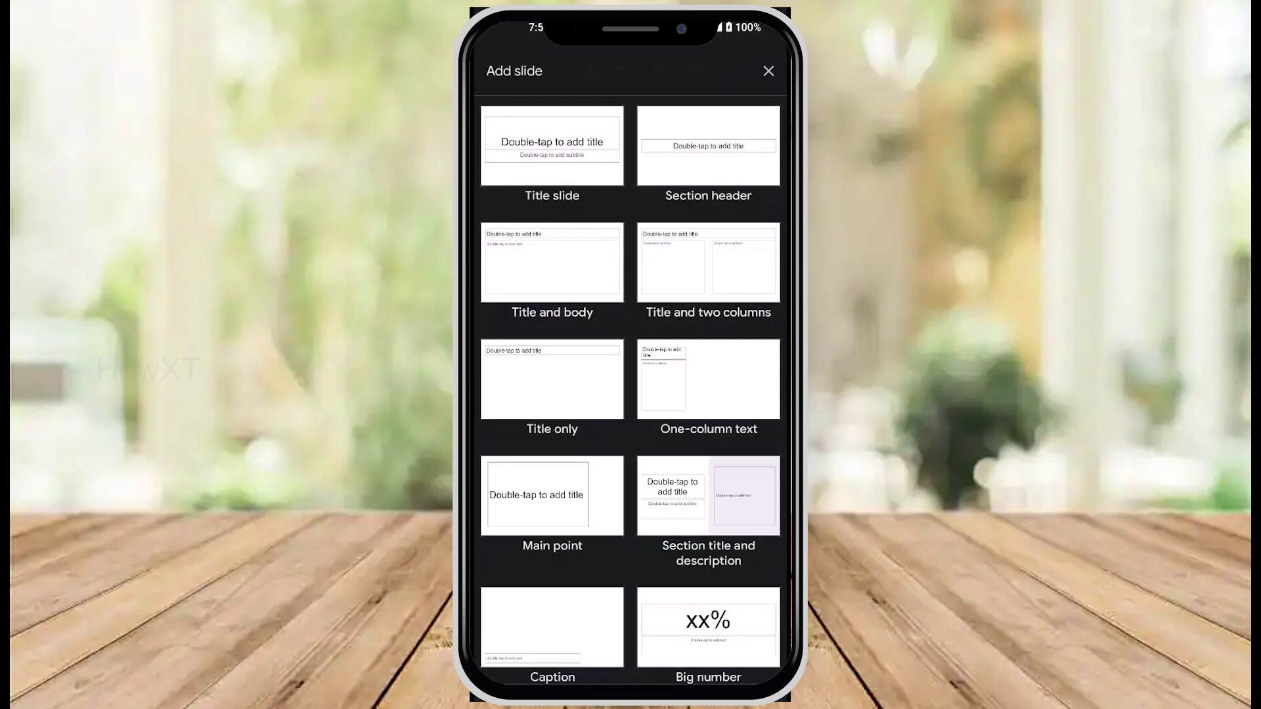
pyautogui.scroll(-3, 631, 384)
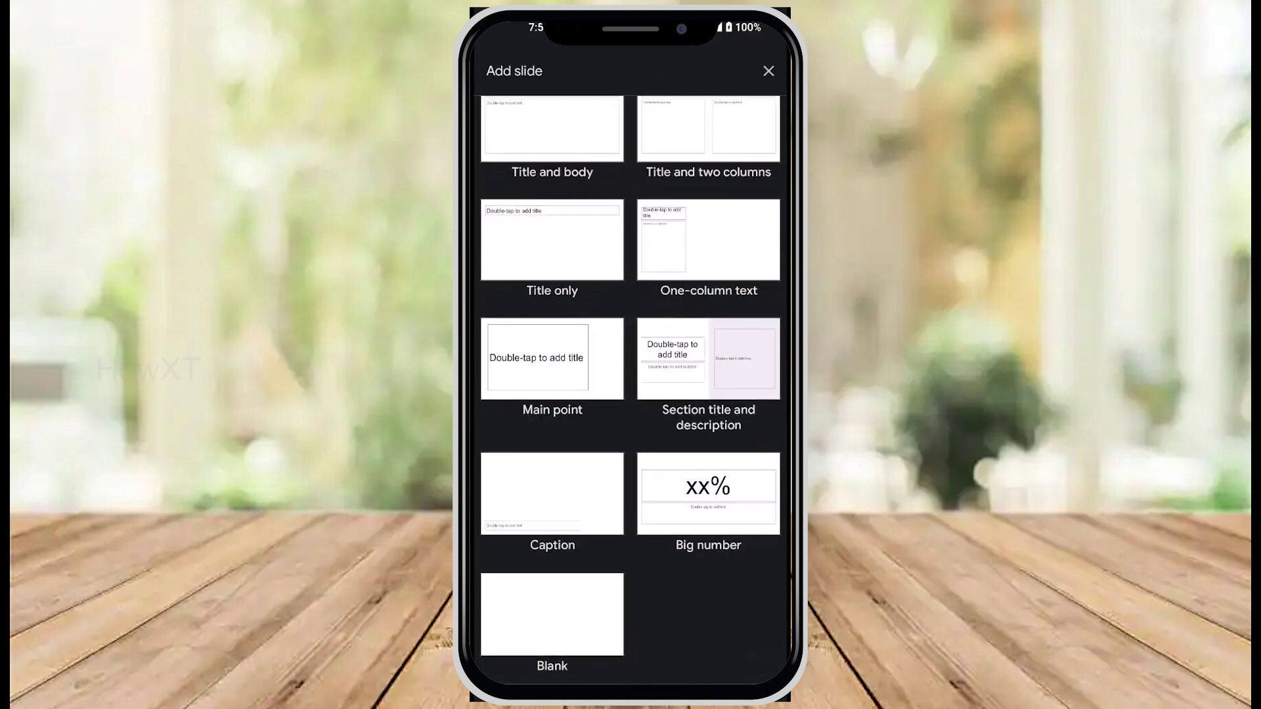
pyautogui.click(553, 618)
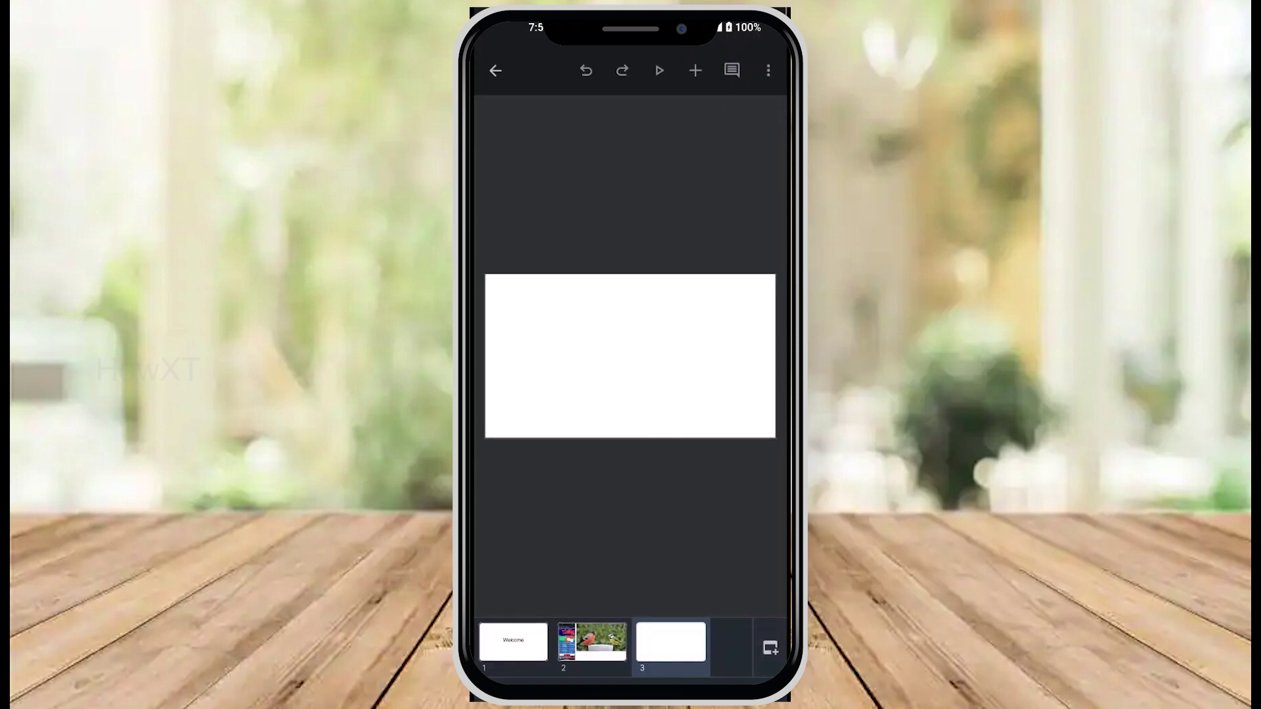
# Insert a table of 4 columns and 4 rows on blank slide 3
pyautogui.click(702, 72)
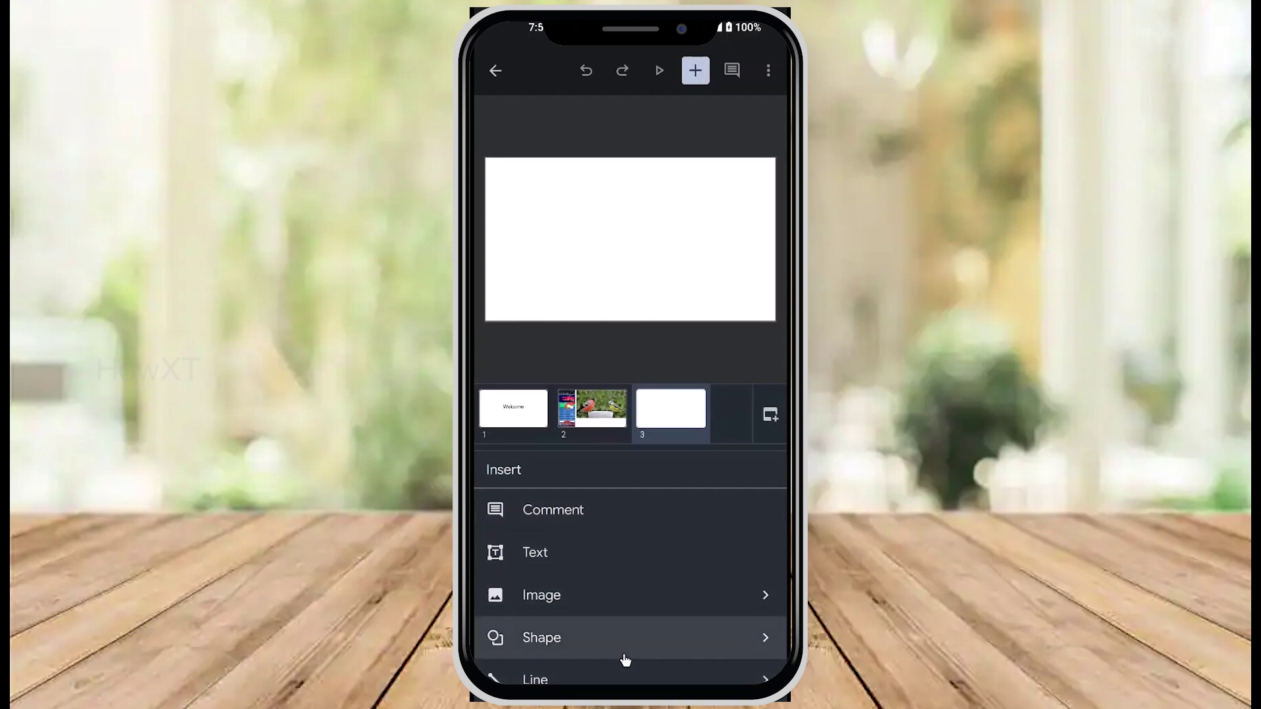
pyautogui.scroll(-2, 624, 654)
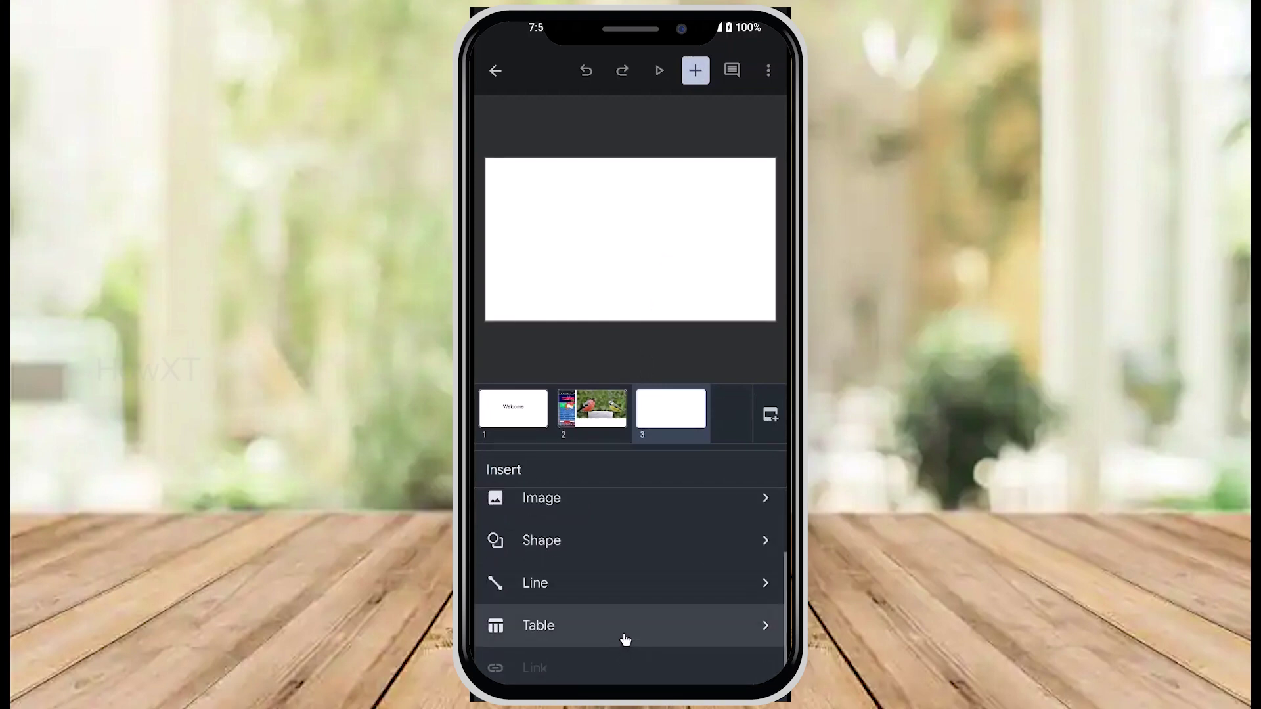
pyautogui.click(625, 640)
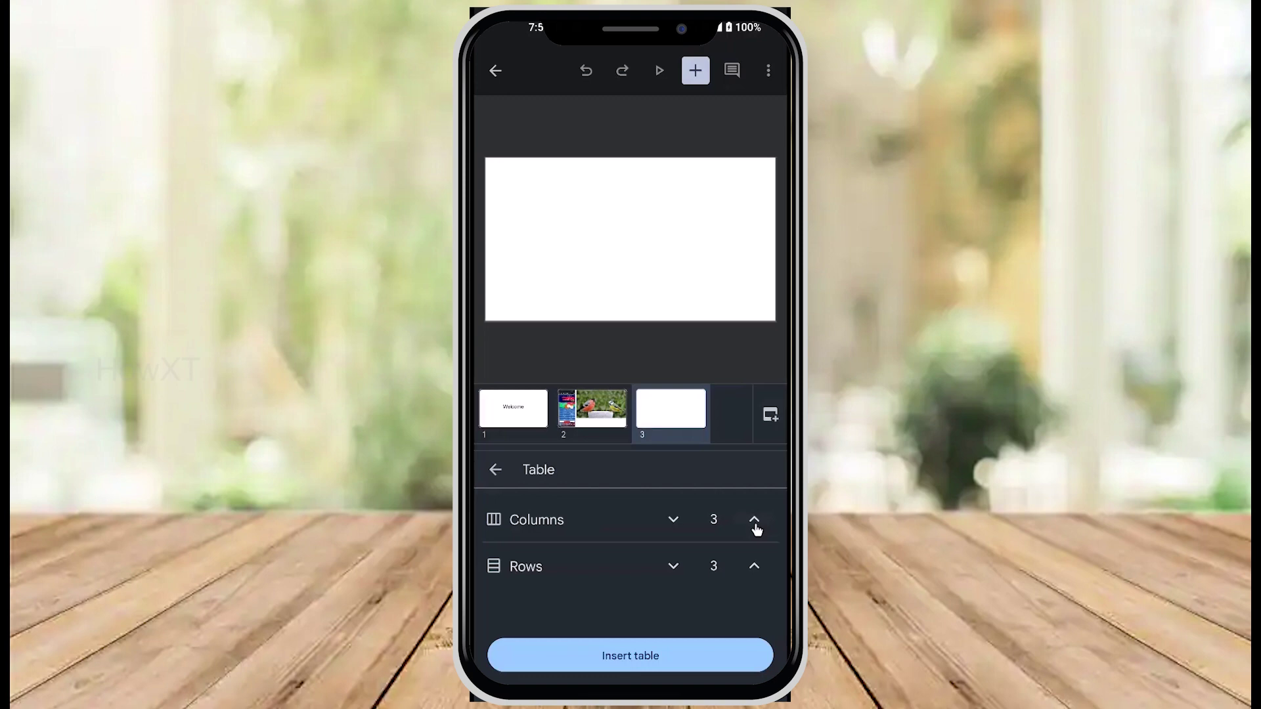
pyautogui.click(755, 521)
pyautogui.click(755, 568)
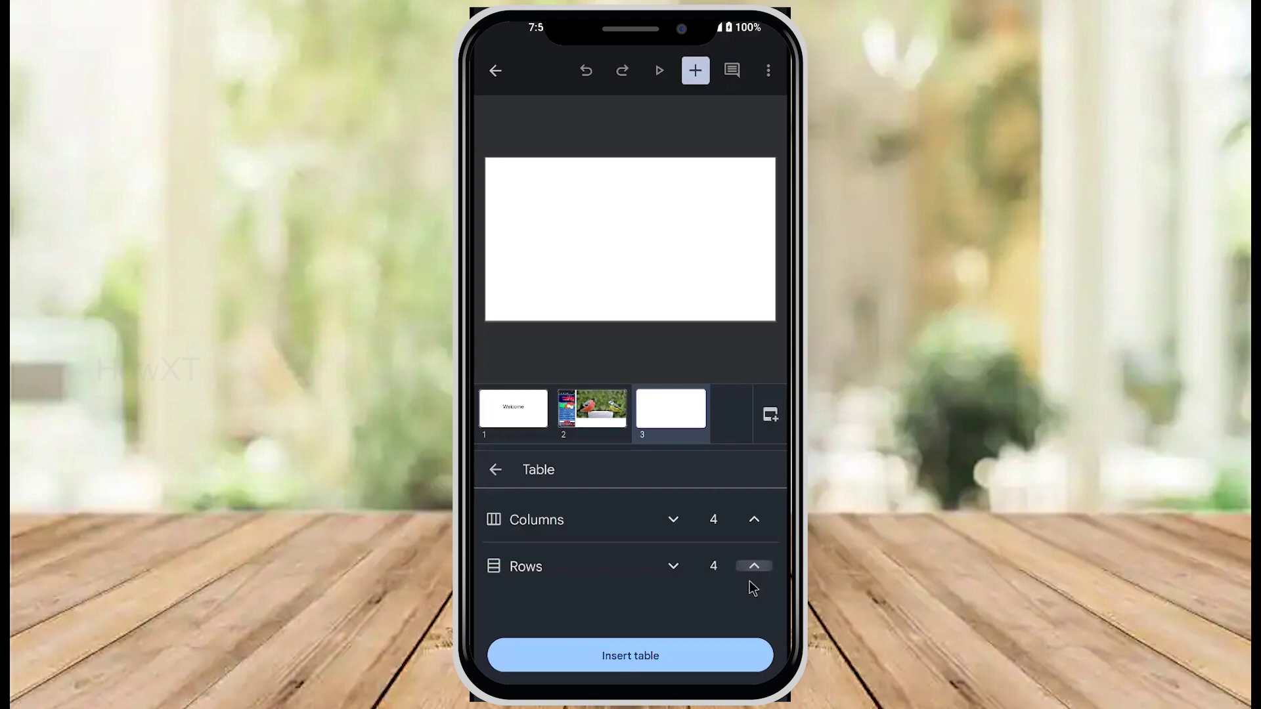
pyautogui.click(686, 651)
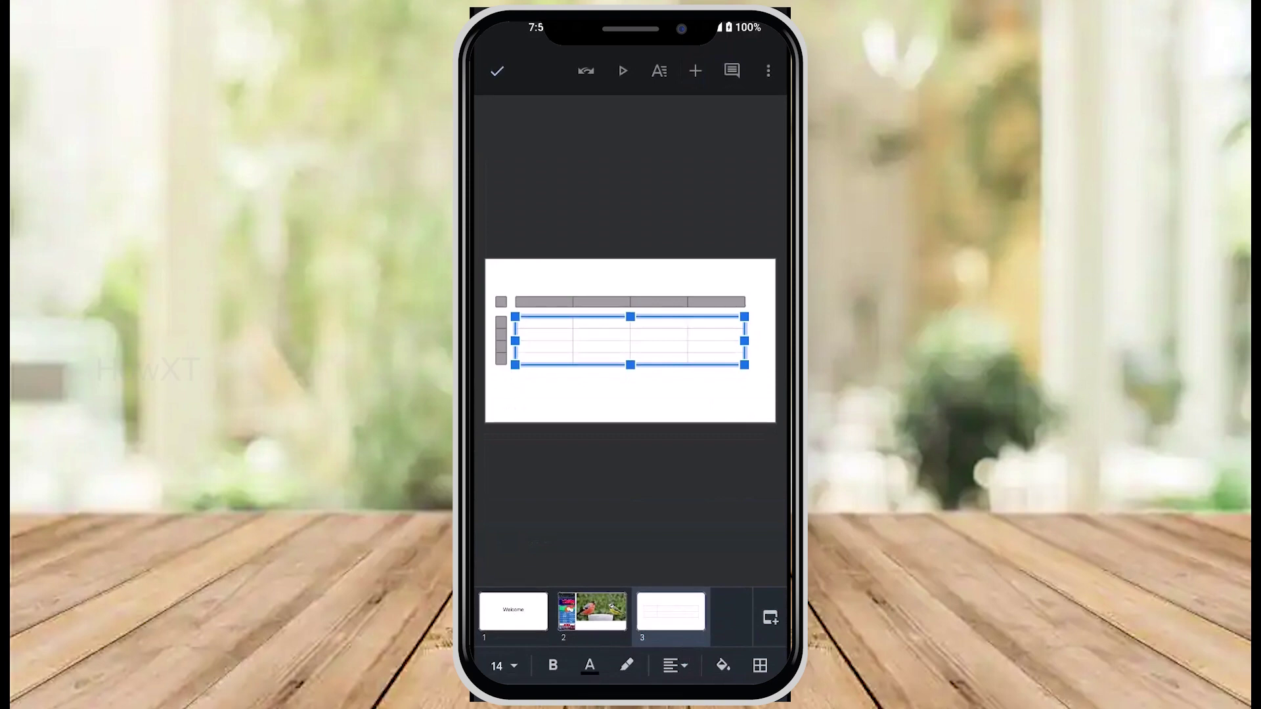
# Enter the headers 'Sno' and 'Name' in the table's first two cells, then reselect the table
pyautogui.press('Escape')
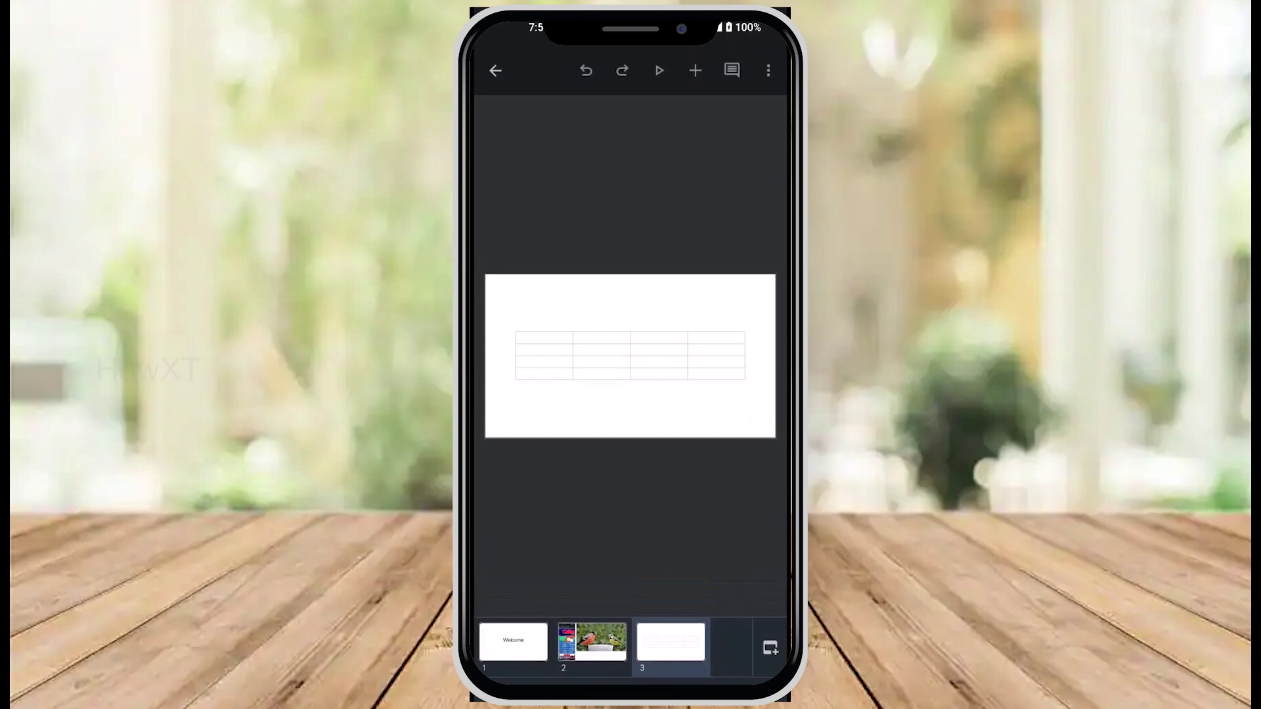
pyautogui.click(544, 339)
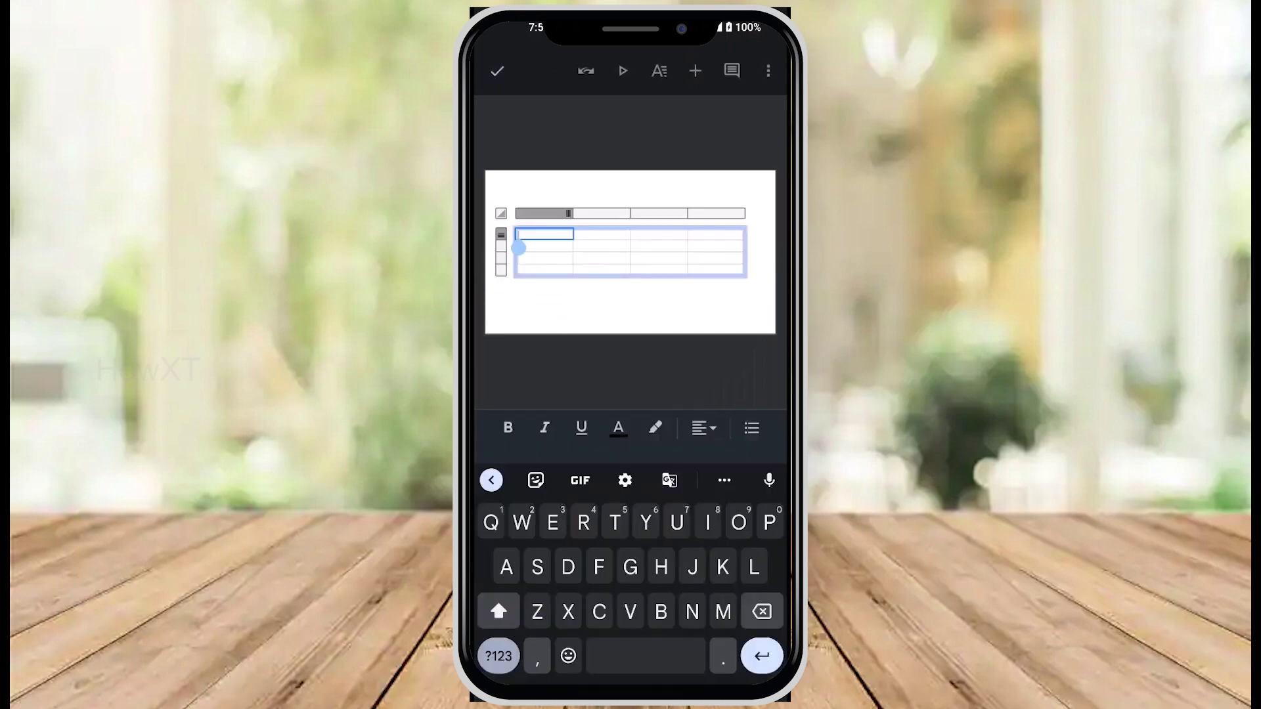
pyautogui.write('Sn')
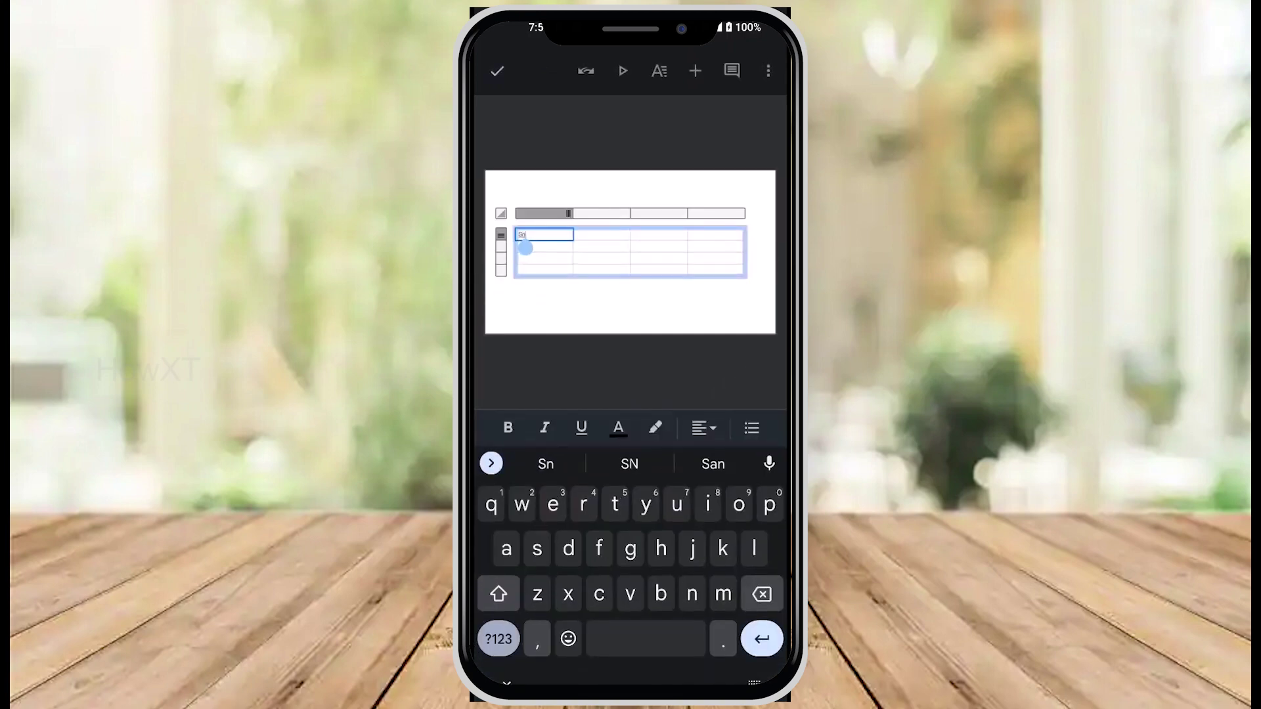
pyautogui.write('o')
pyautogui.click(575, 261)
pyautogui.click(576, 248)
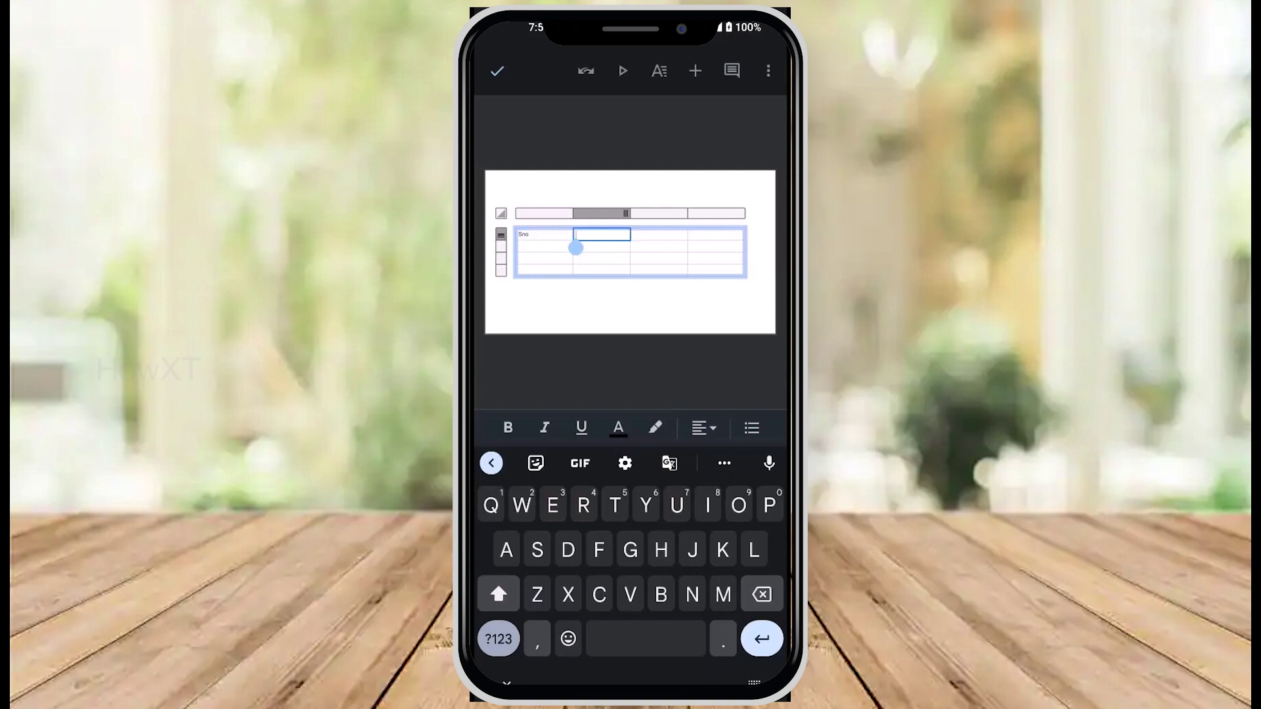
pyautogui.write('Name')
pyautogui.click(633, 249)
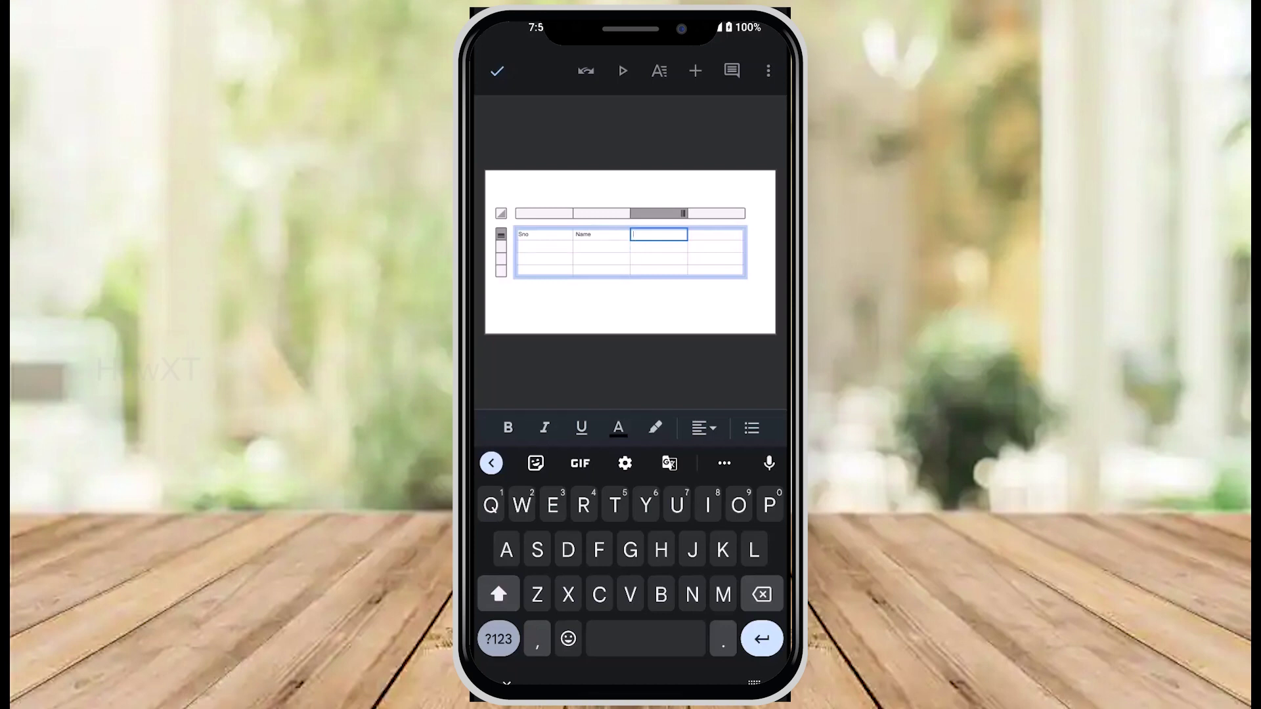
pyautogui.click(496, 71)
pyautogui.click(630, 350)
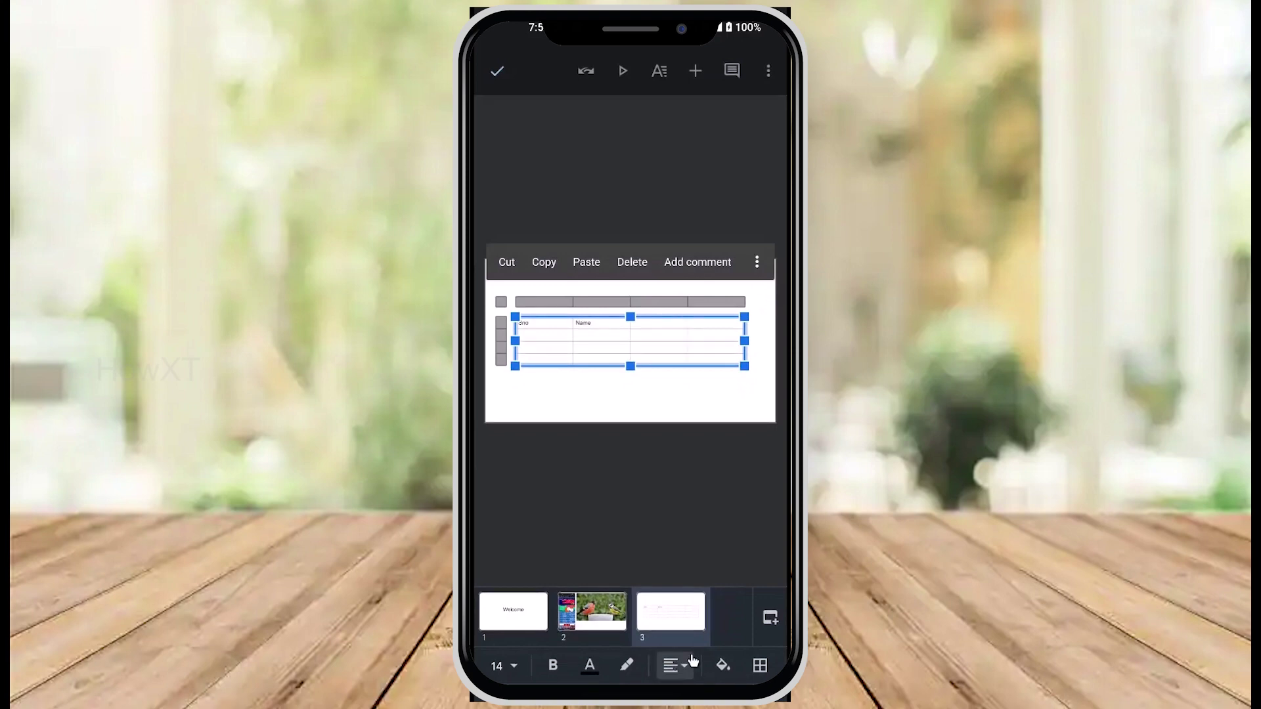
# Fill the table light blue-grey after trying orange, cyan, lavender and grey-blue
pyautogui.click(732, 673)
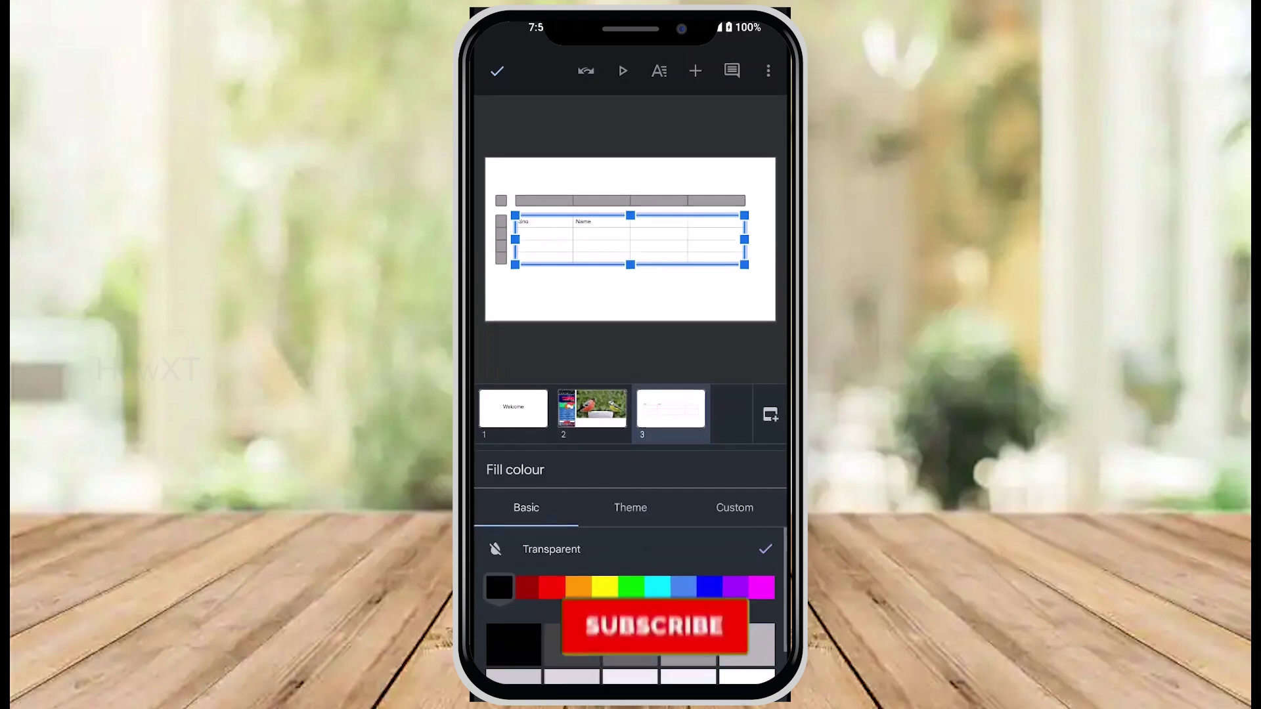
pyautogui.click(575, 587)
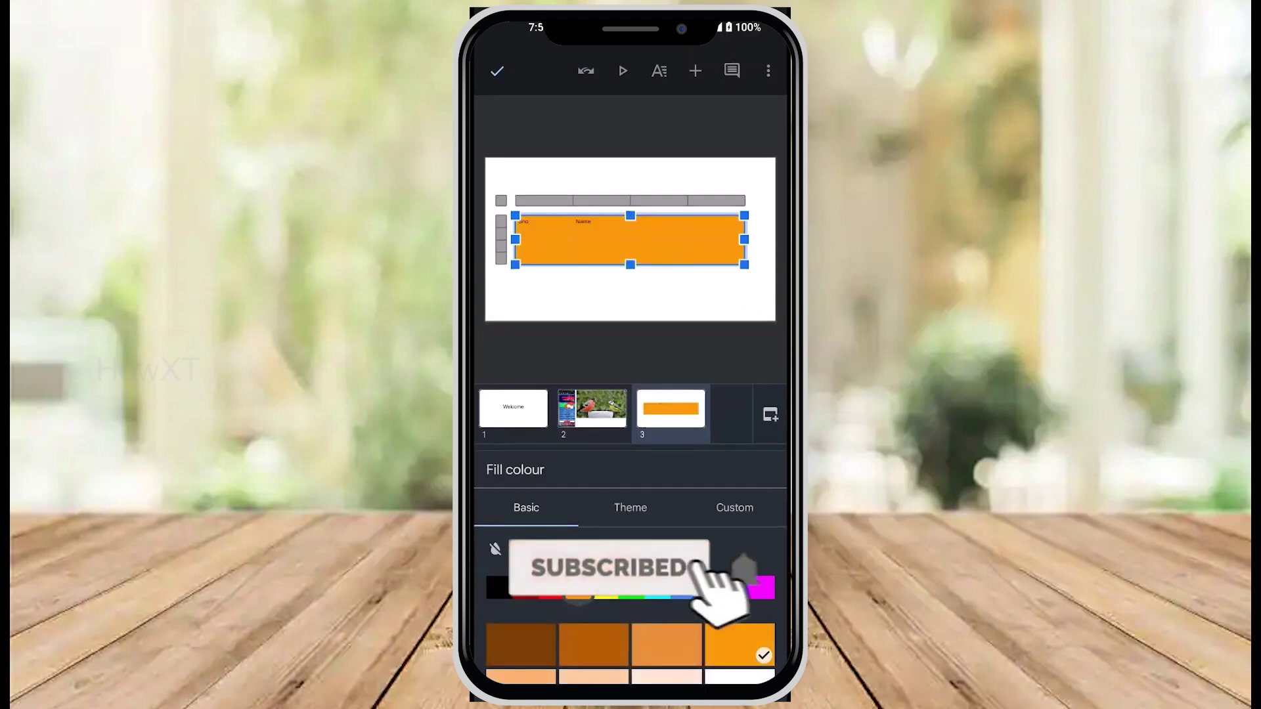
pyautogui.click(548, 587)
pyautogui.click(670, 587)
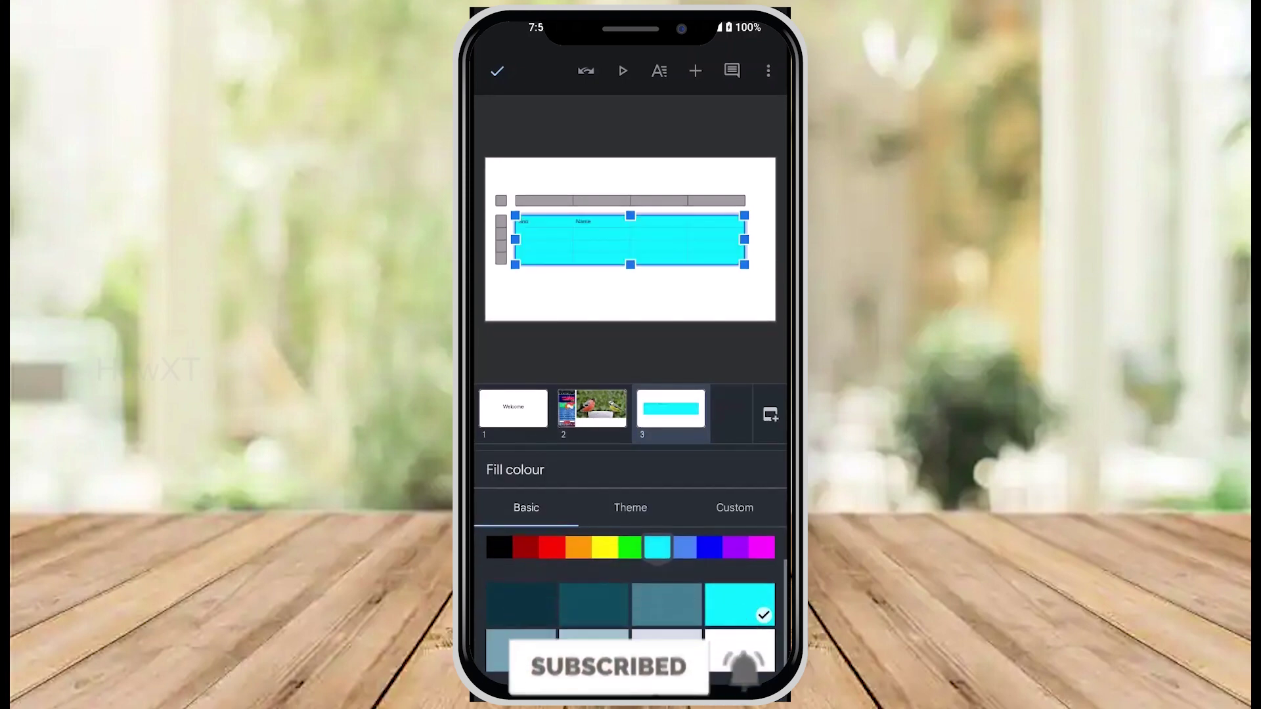
pyautogui.click(631, 507)
pyautogui.click(689, 593)
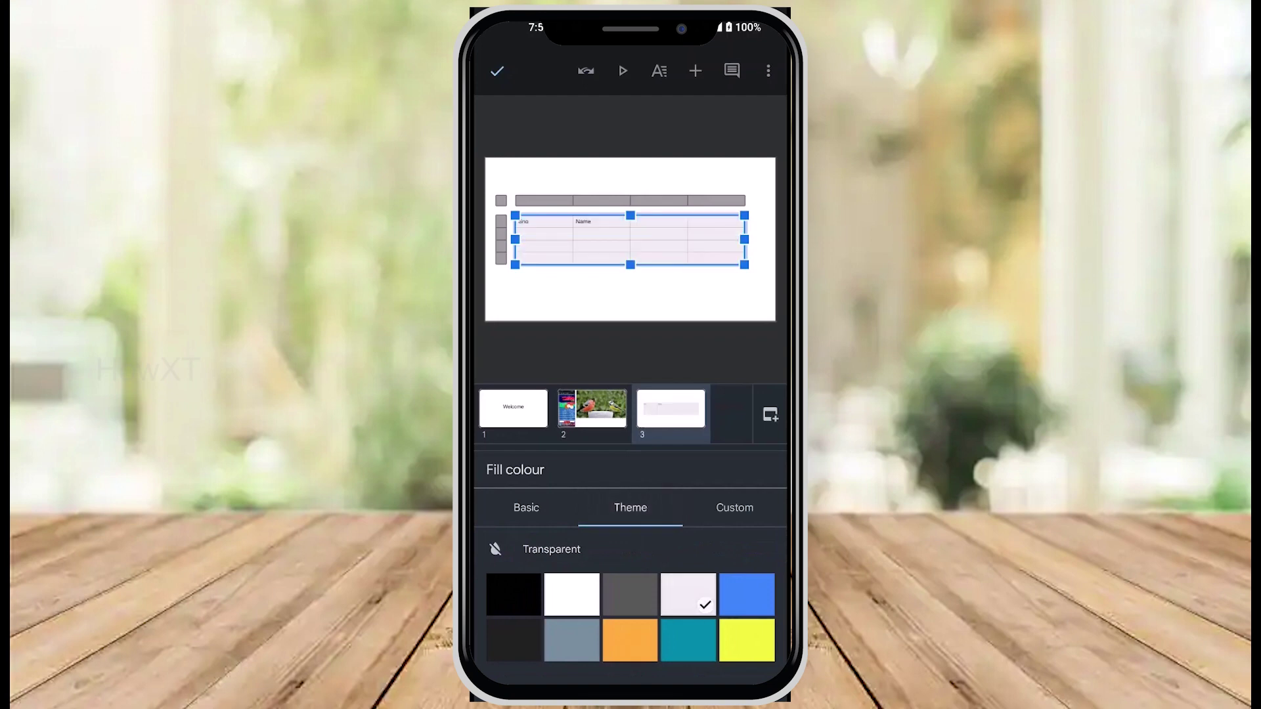
pyautogui.click(571, 640)
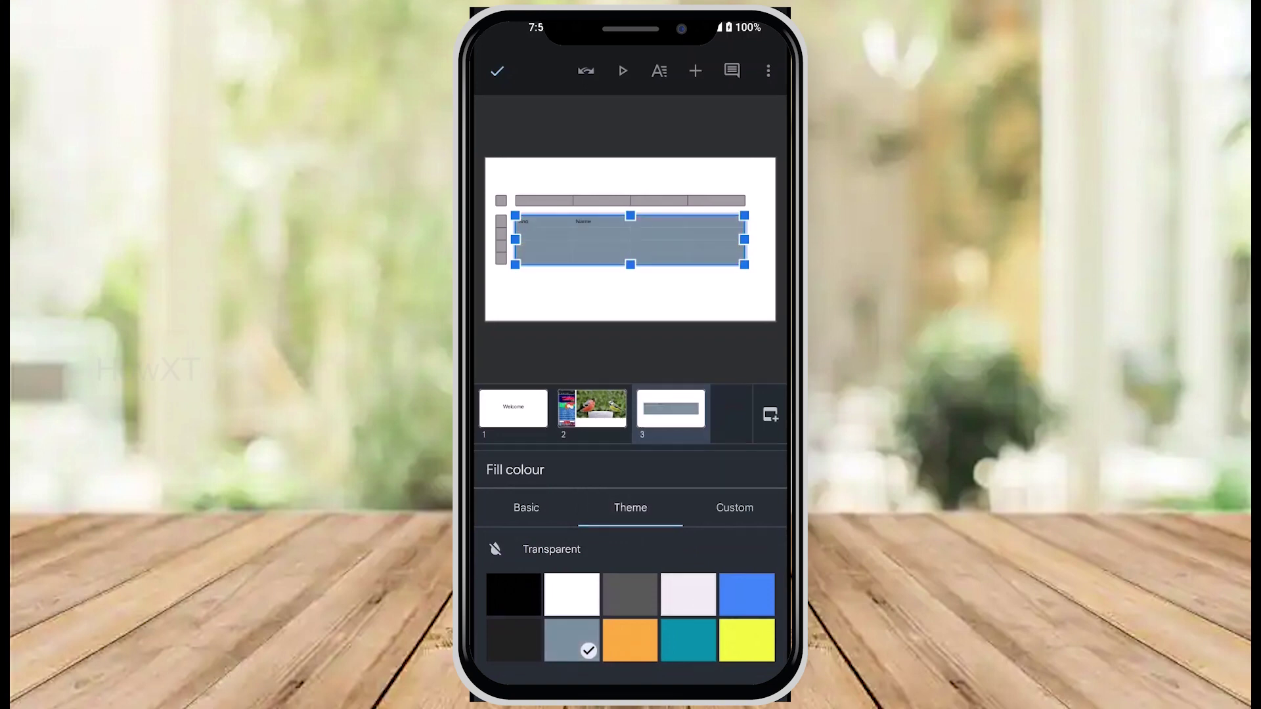
pyautogui.click(734, 508)
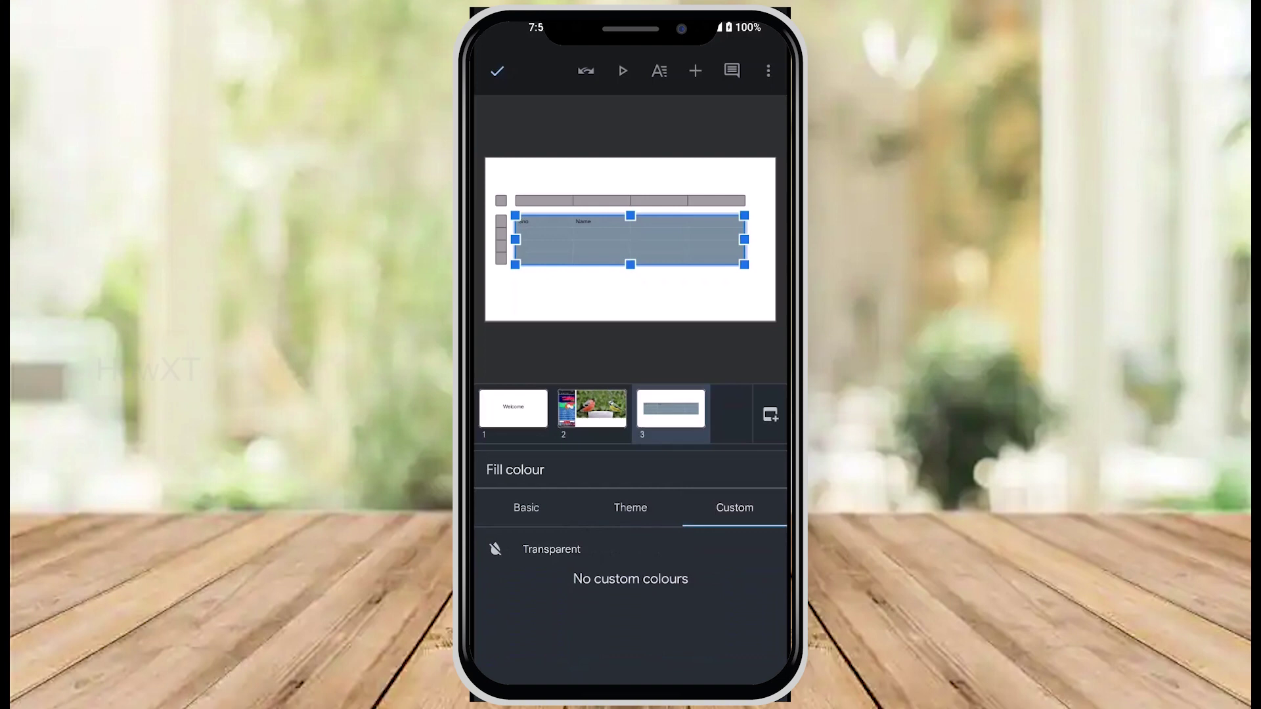
pyautogui.click(527, 508)
pyautogui.click(739, 651)
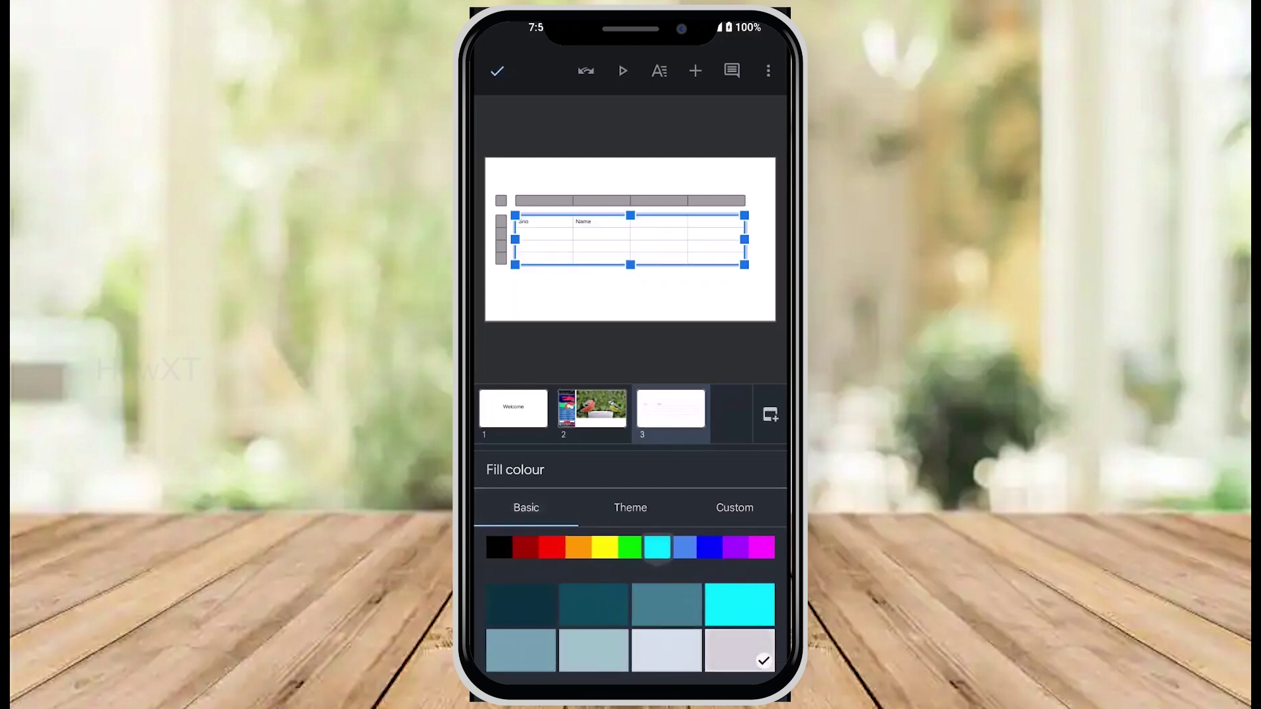
pyautogui.click(667, 650)
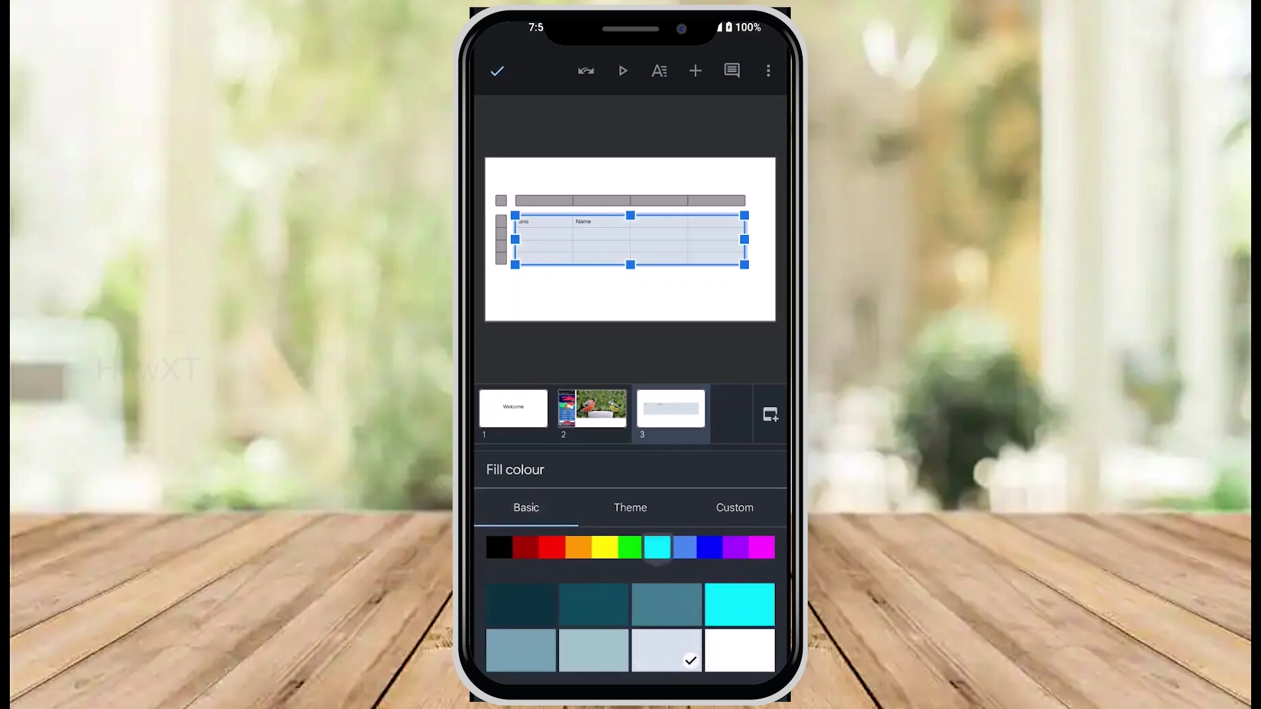
pyautogui.press('Escape')
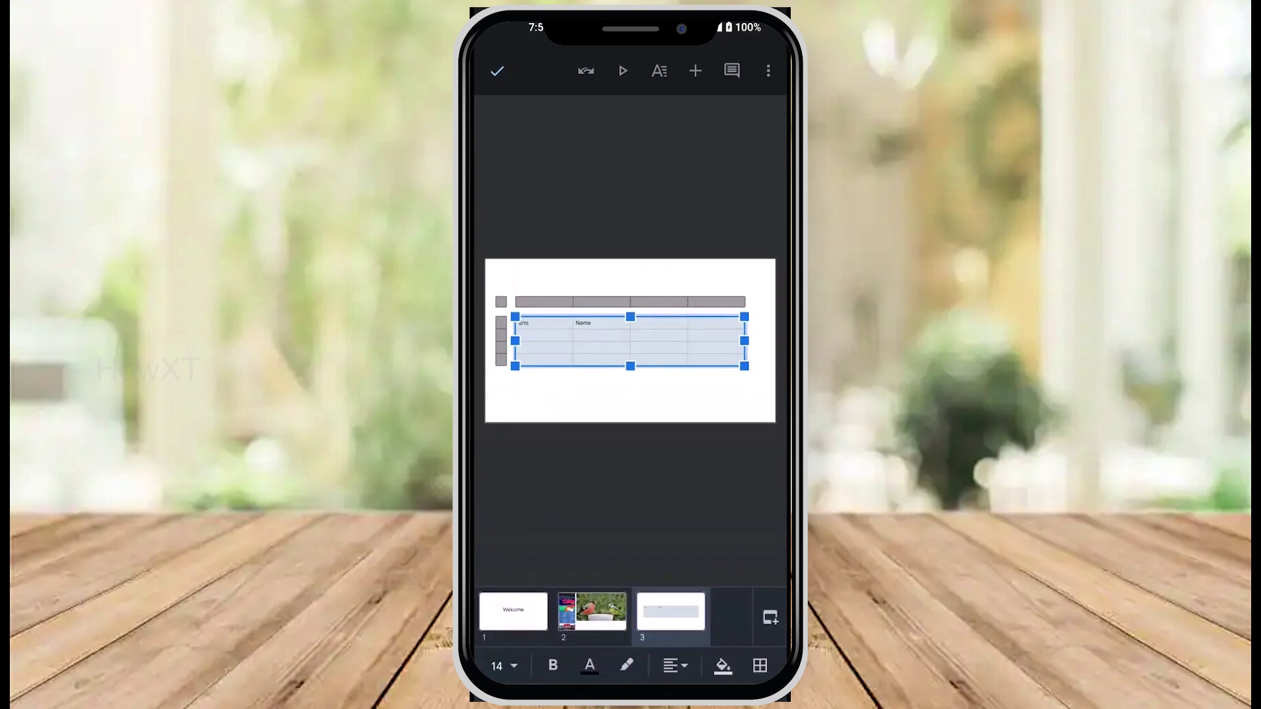
# Set the table border colour to blue after briefly trying green
pyautogui.click(760, 666)
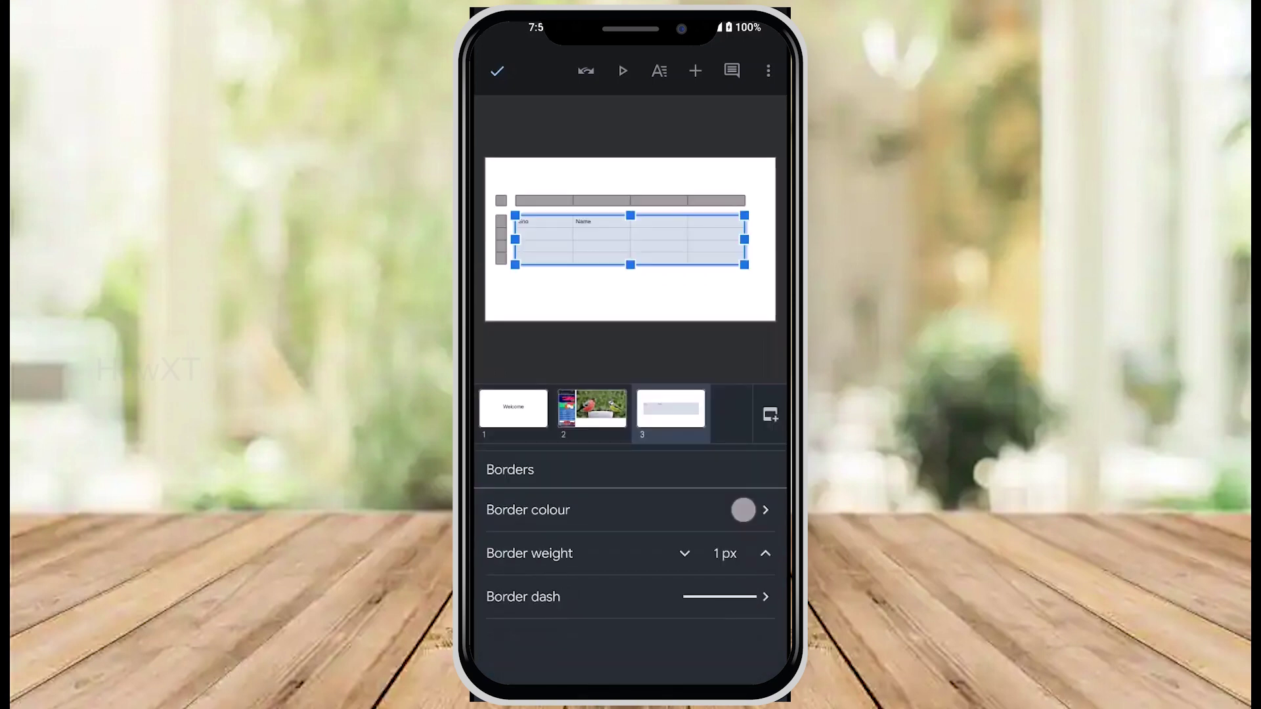
pyautogui.click(528, 510)
pyautogui.click(527, 508)
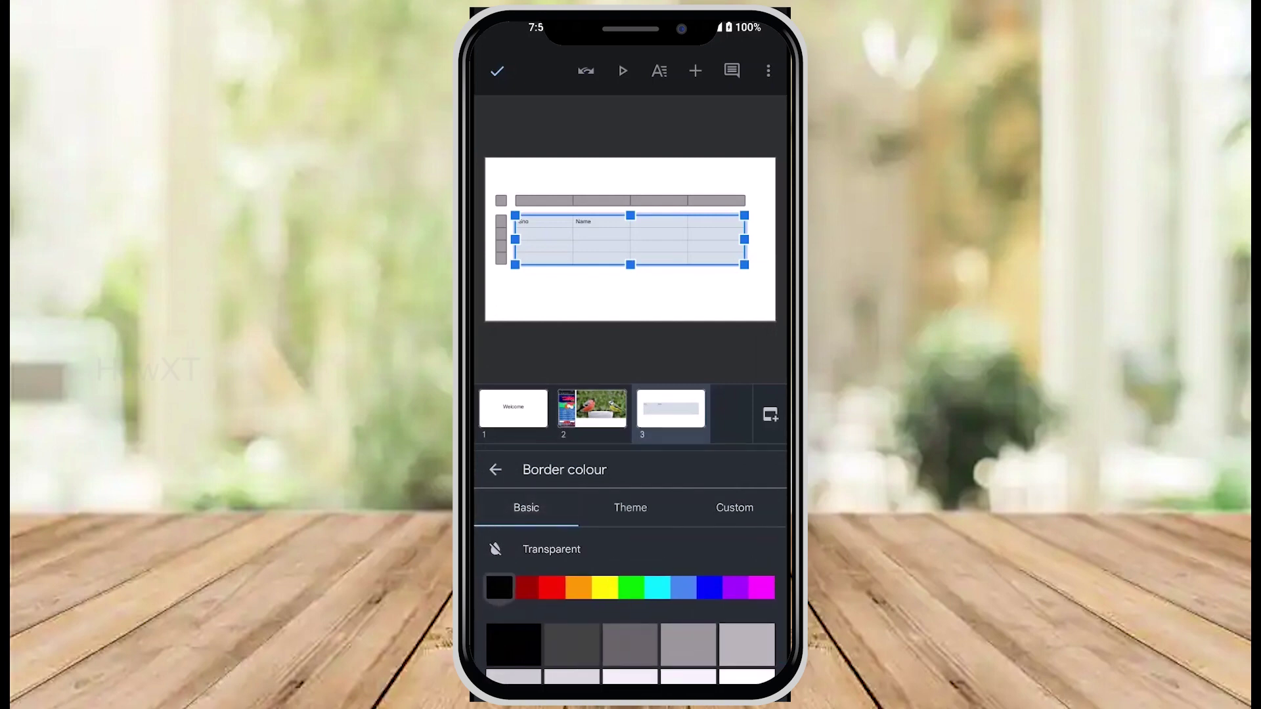
pyautogui.click(630, 587)
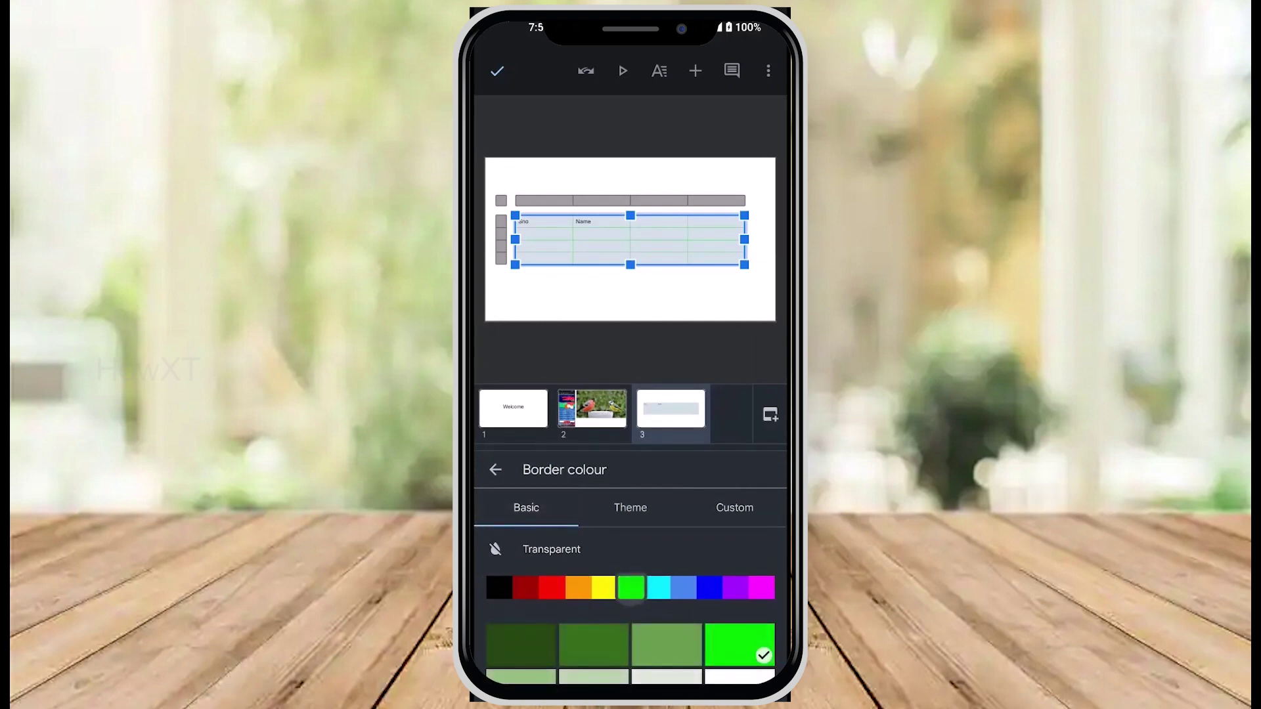
pyautogui.click(710, 587)
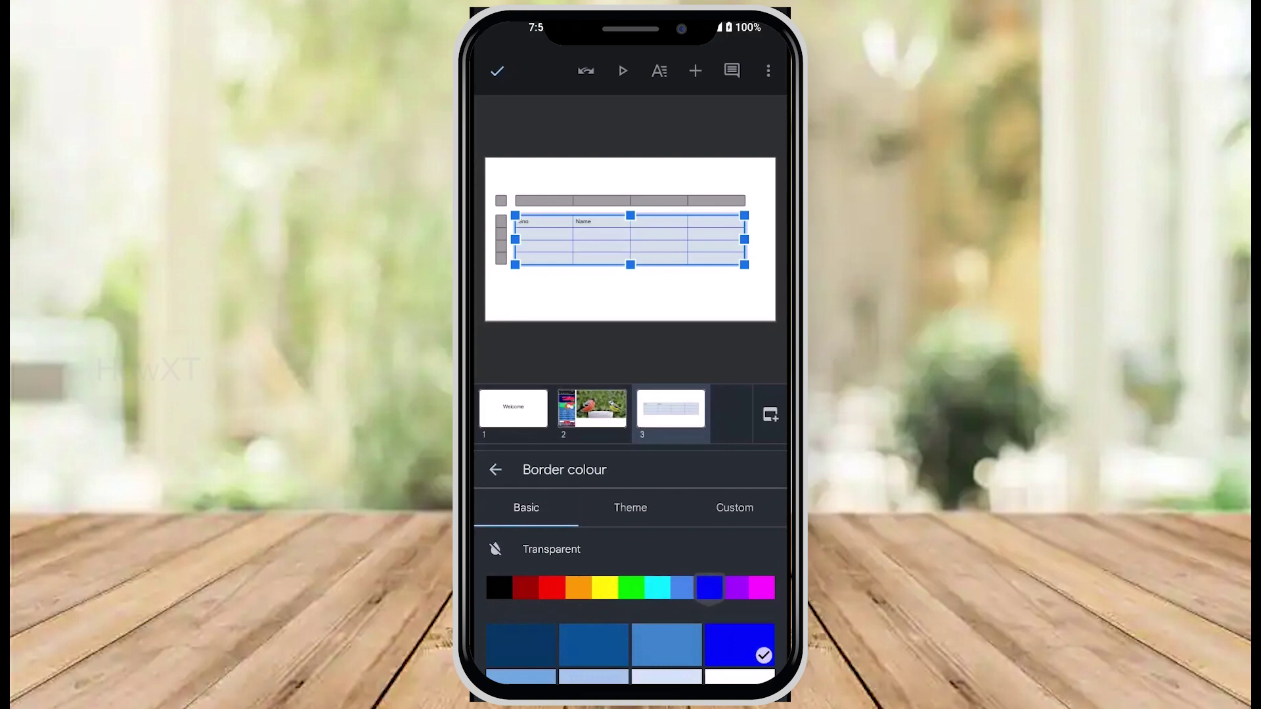
pyautogui.click(495, 470)
# Make the table borders dashed instead of dotted, then exit to the home screen
pyautogui.click(537, 598)
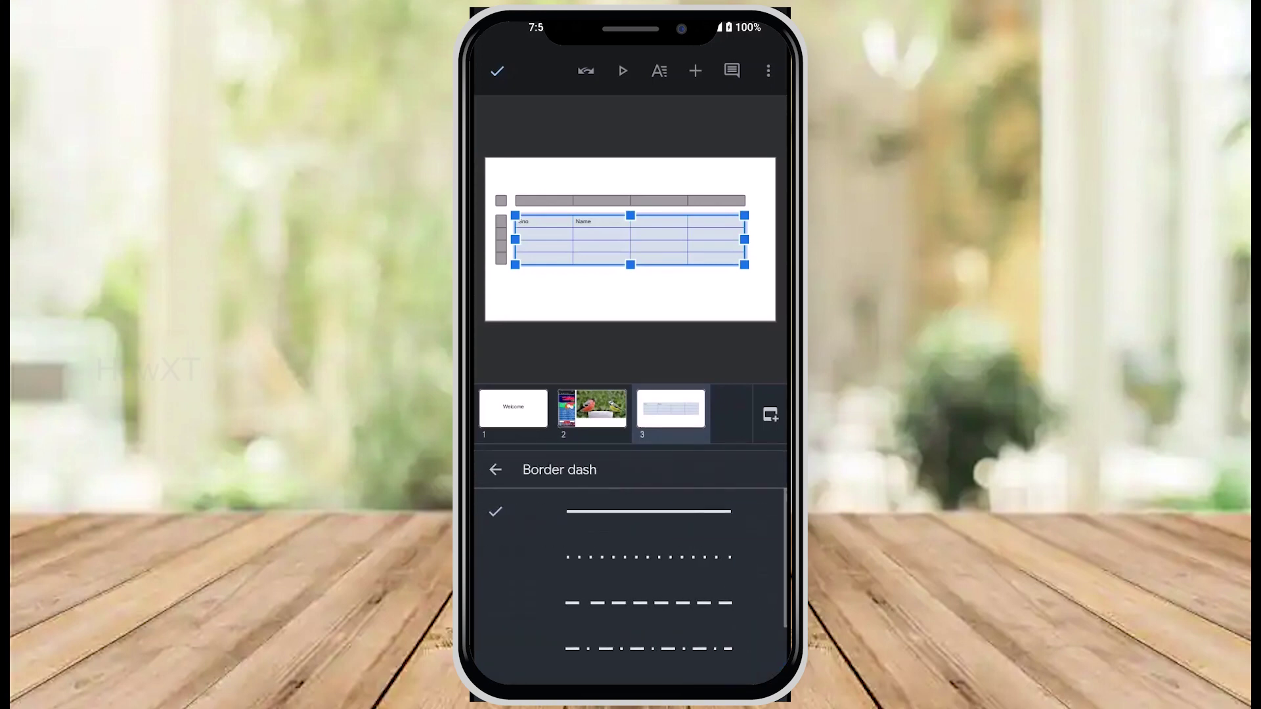
pyautogui.click(649, 557)
pyautogui.click(649, 603)
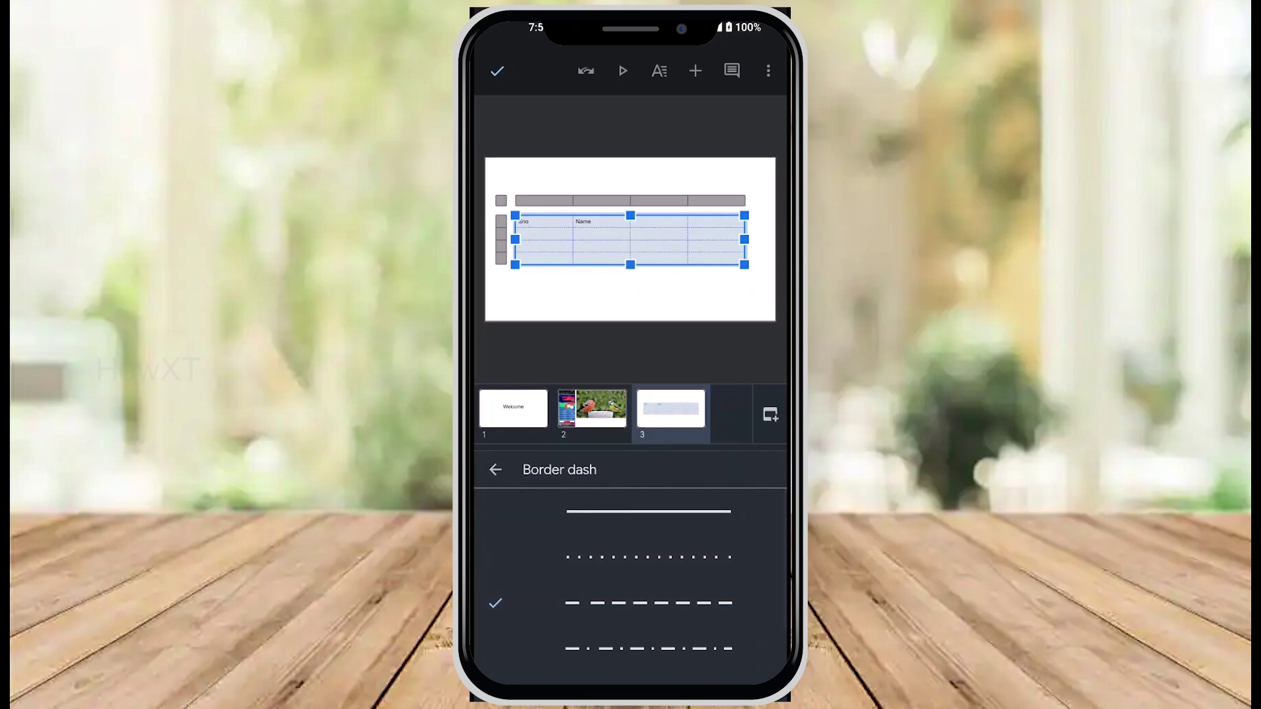
pyautogui.click(739, 470)
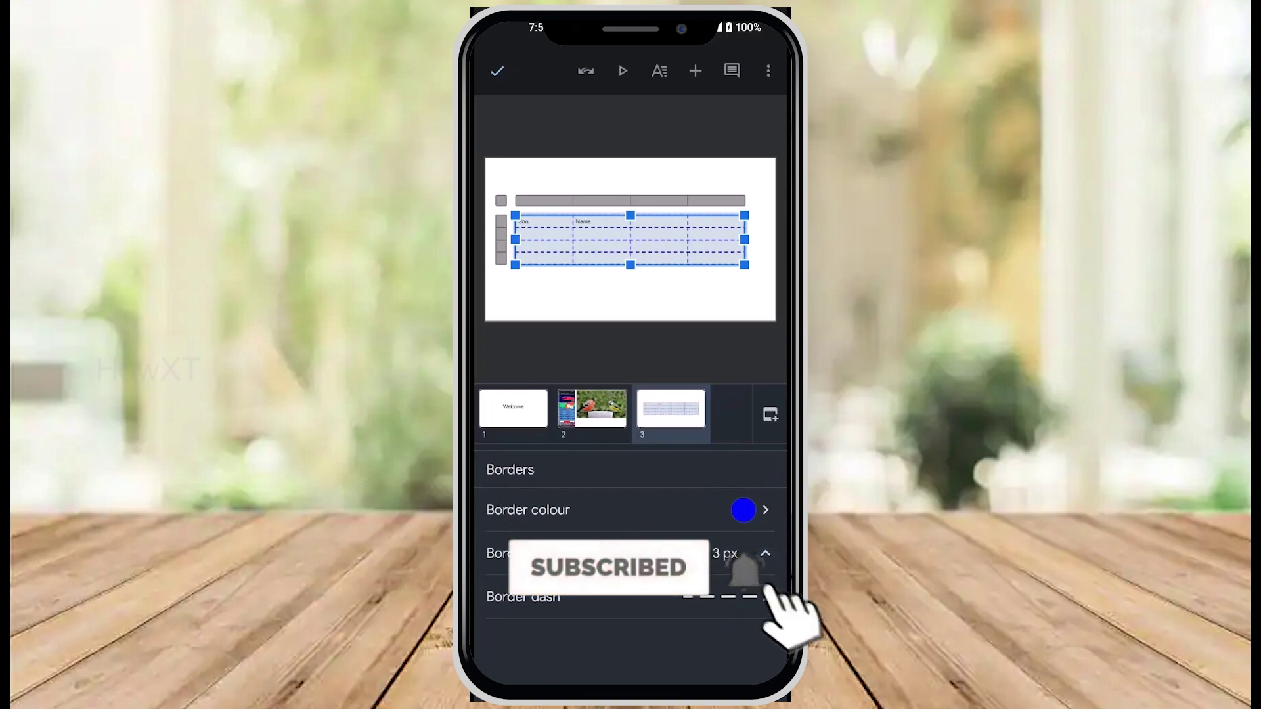
pyautogui.press('Escape')
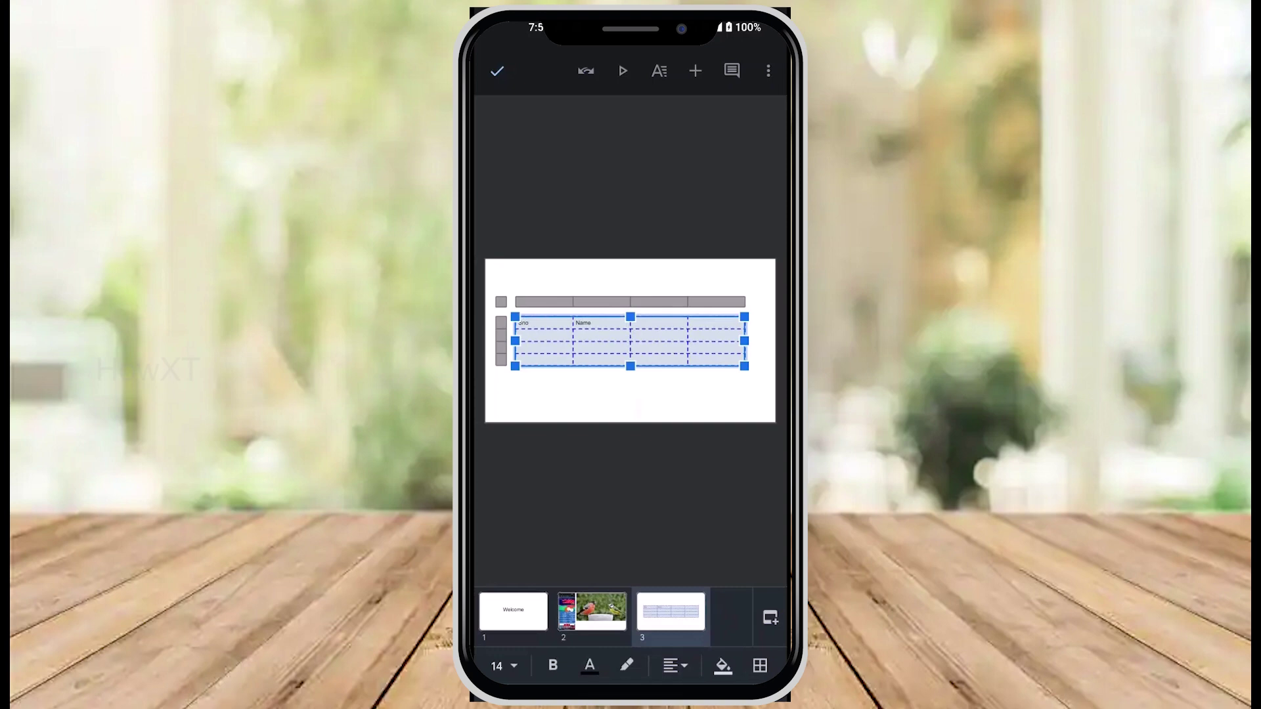
pyautogui.click(626, 664)
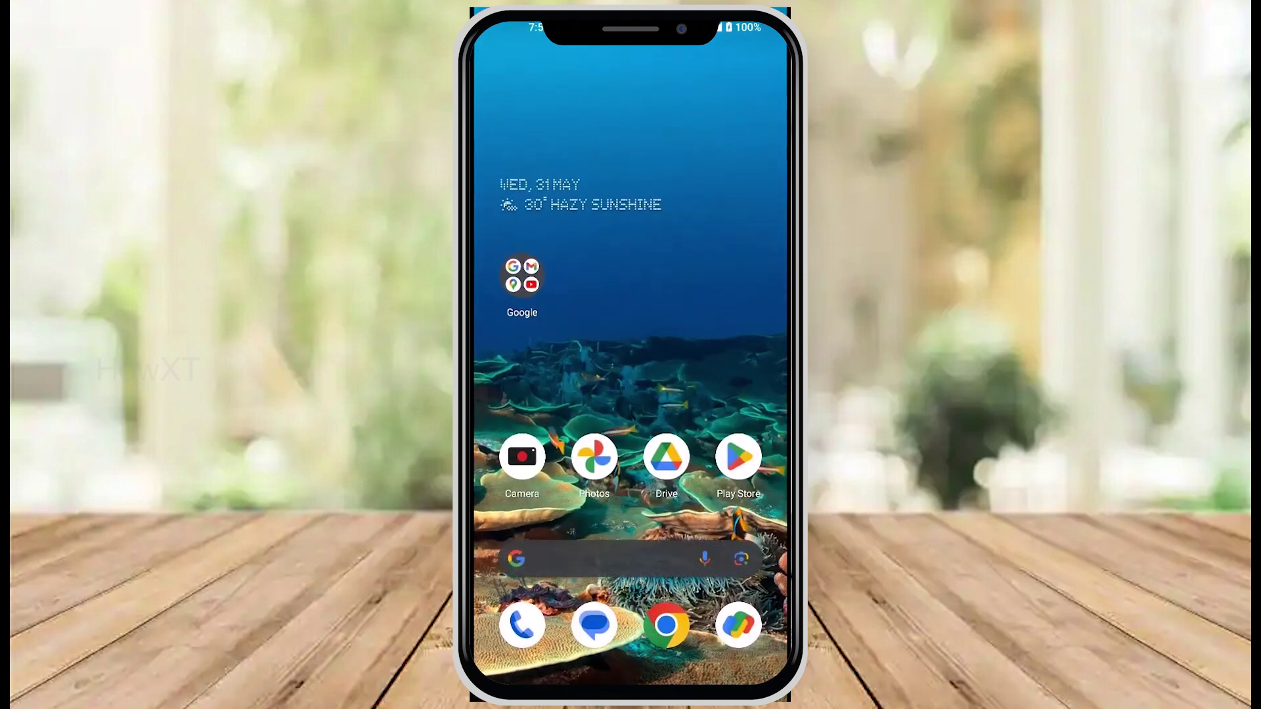